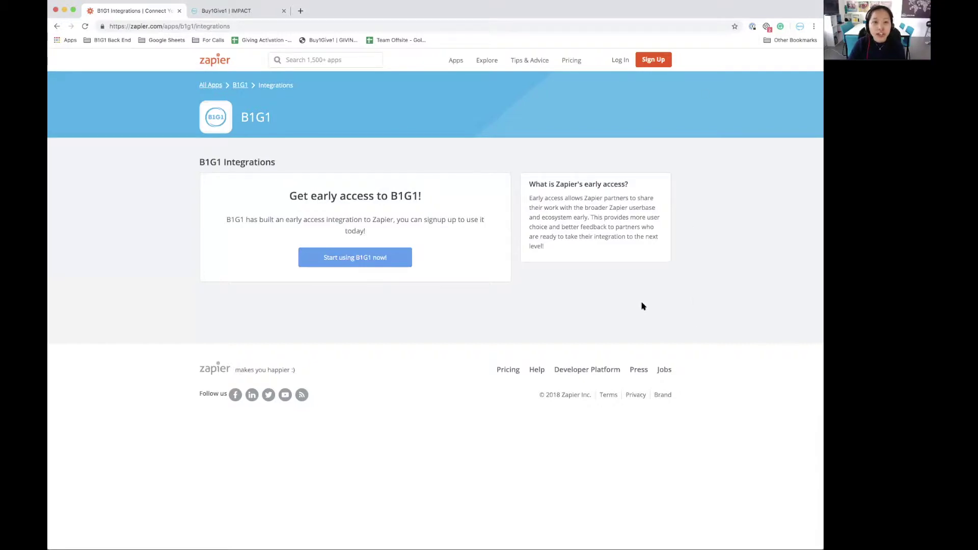
Start using B1G1, log in with the account email and password, and accept the invite
click(374, 266)
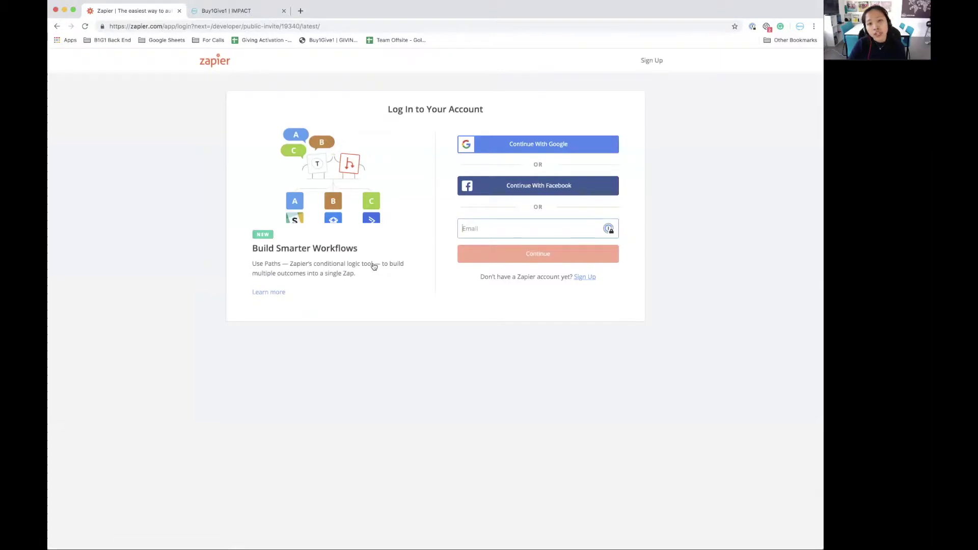
click(494, 227)
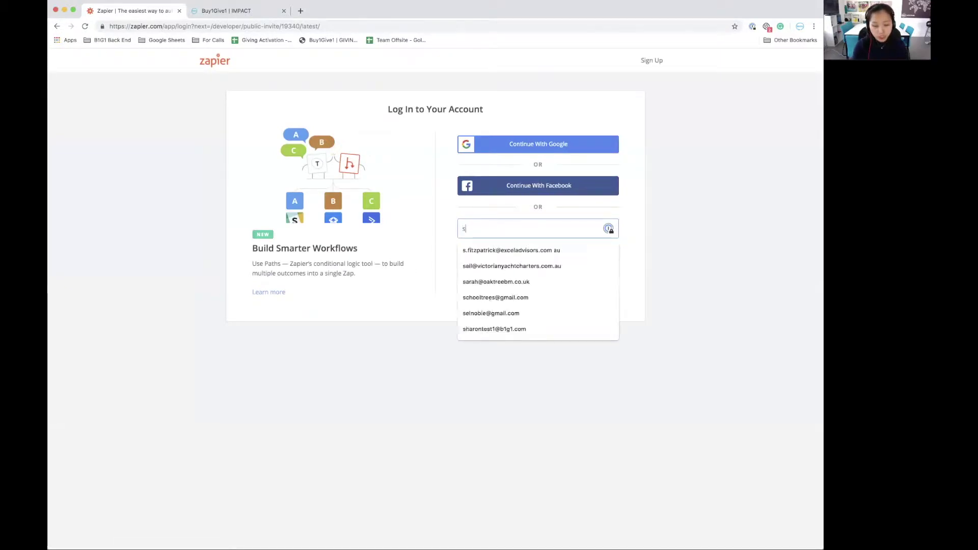
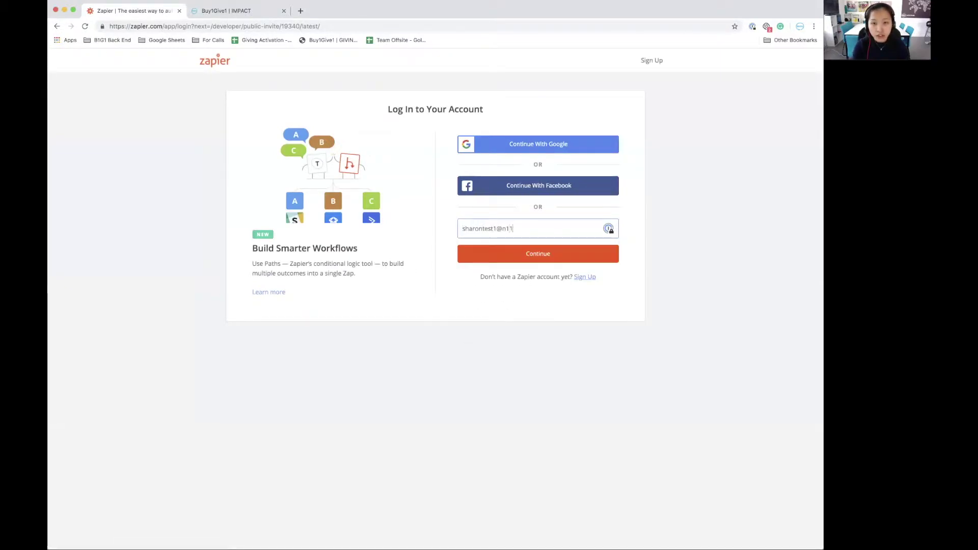
key(Return)
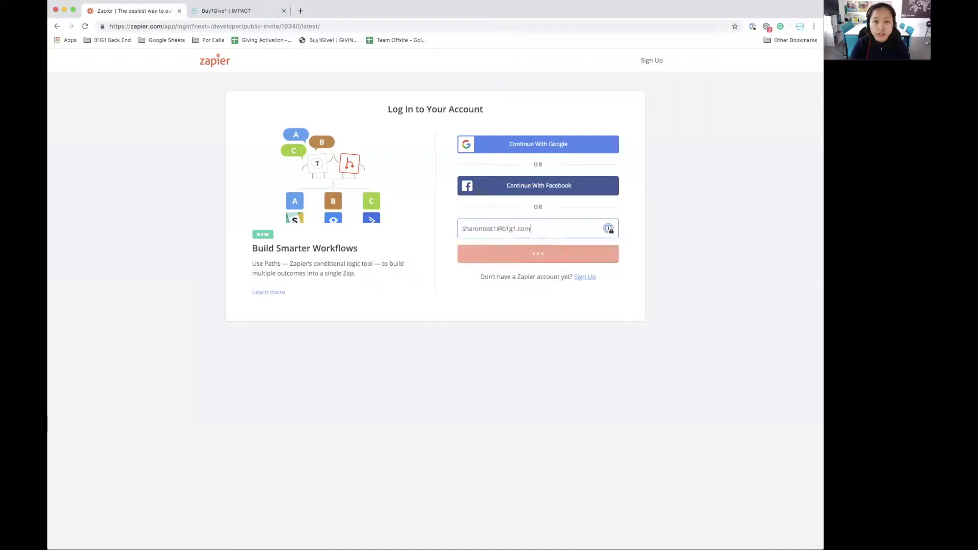
text(*********)
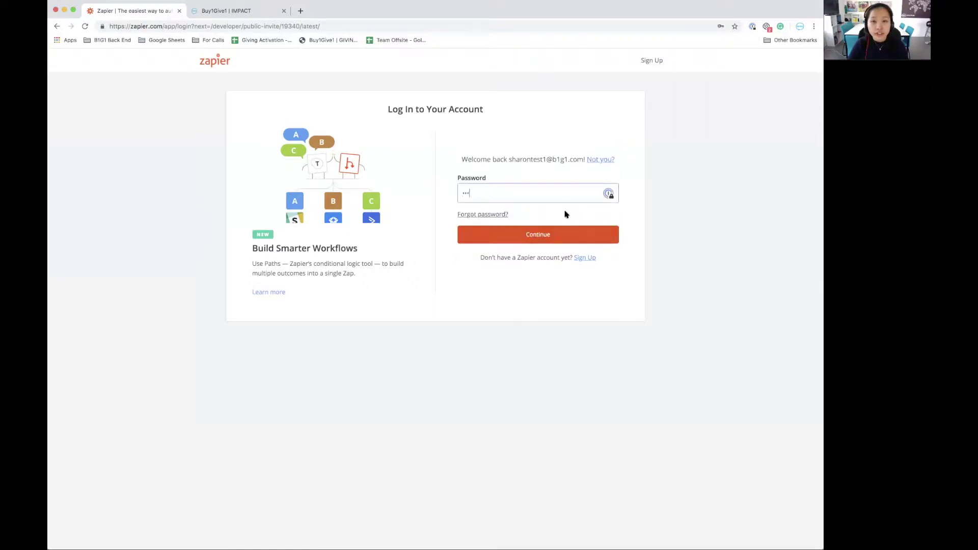
click(570, 239)
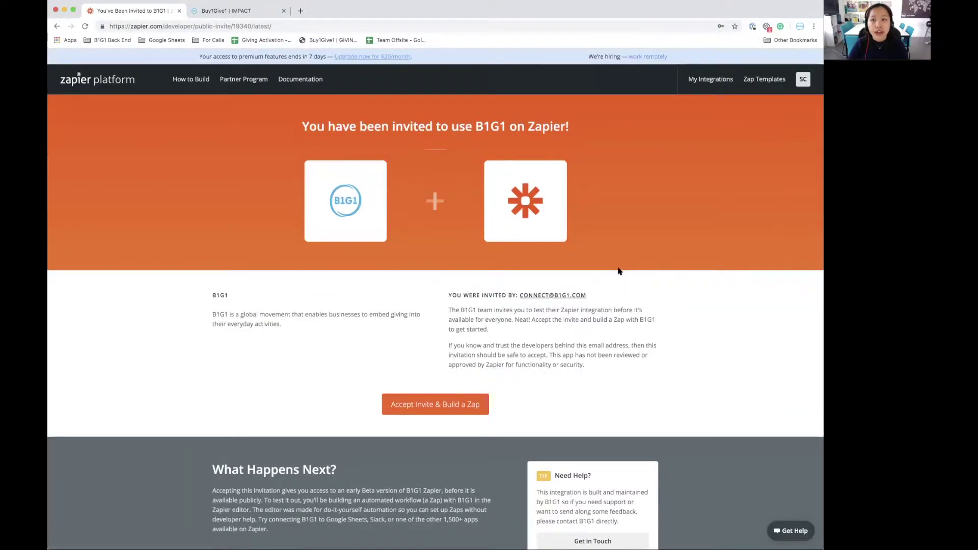
scroll(663, 260, down, 1)
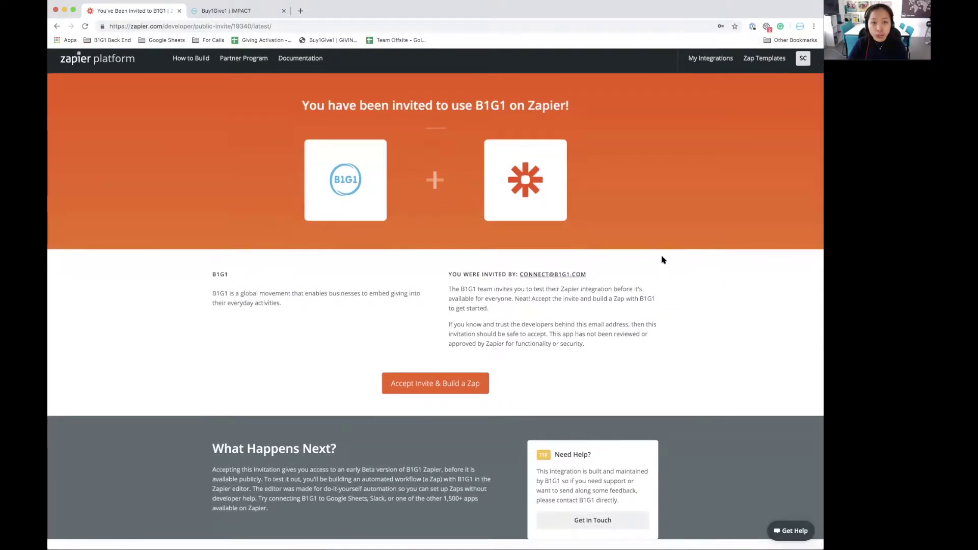
click(443, 390)
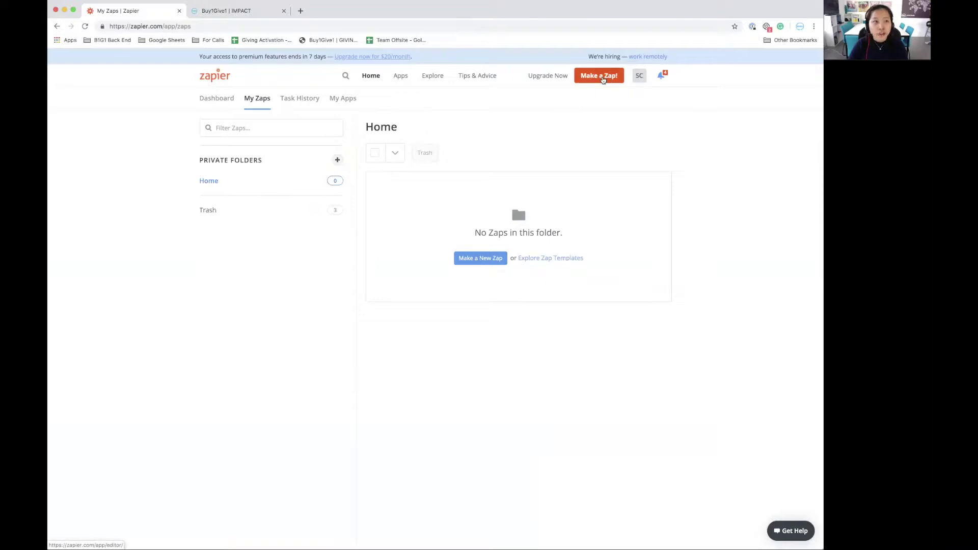
Create a new Zap, glance at the B1G1 IMPACT giving stories, and return to the editor
click(603, 80)
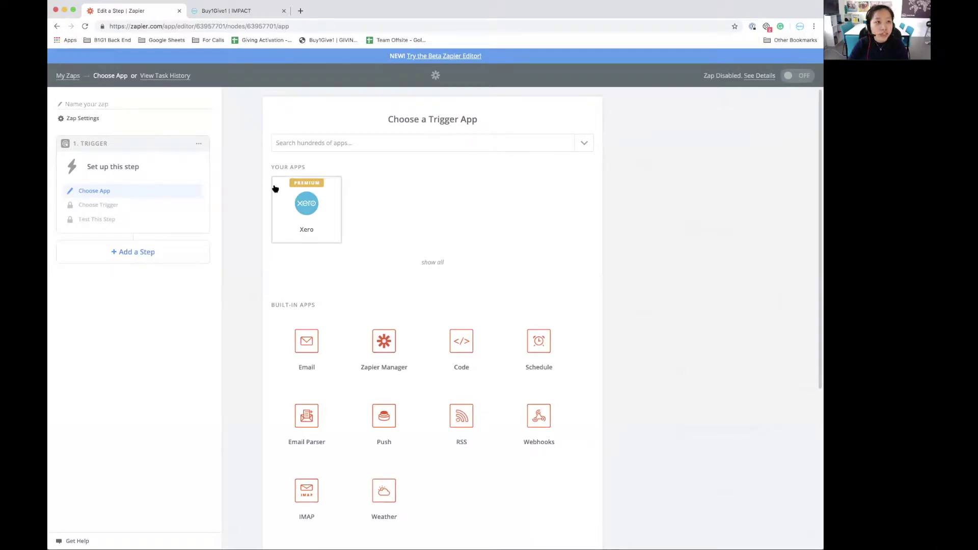
click(256, 17)
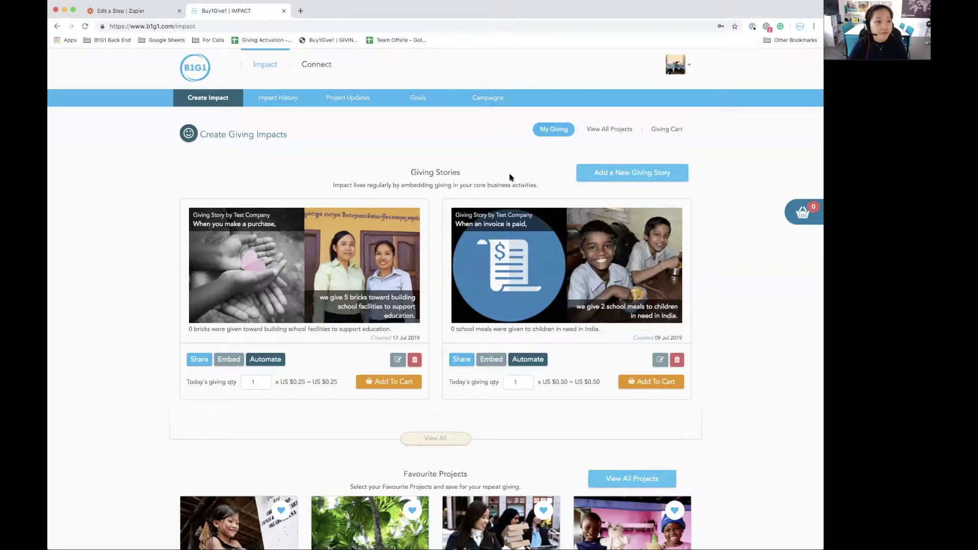
click(125, 10)
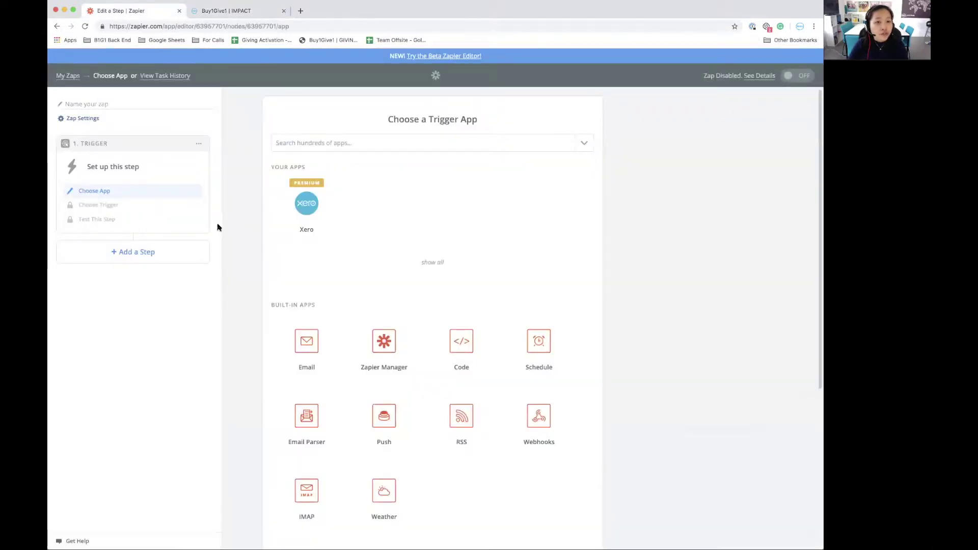
Trigger on Xero New Sales Invoice with the connected account, filtered to status Paid
click(308, 215)
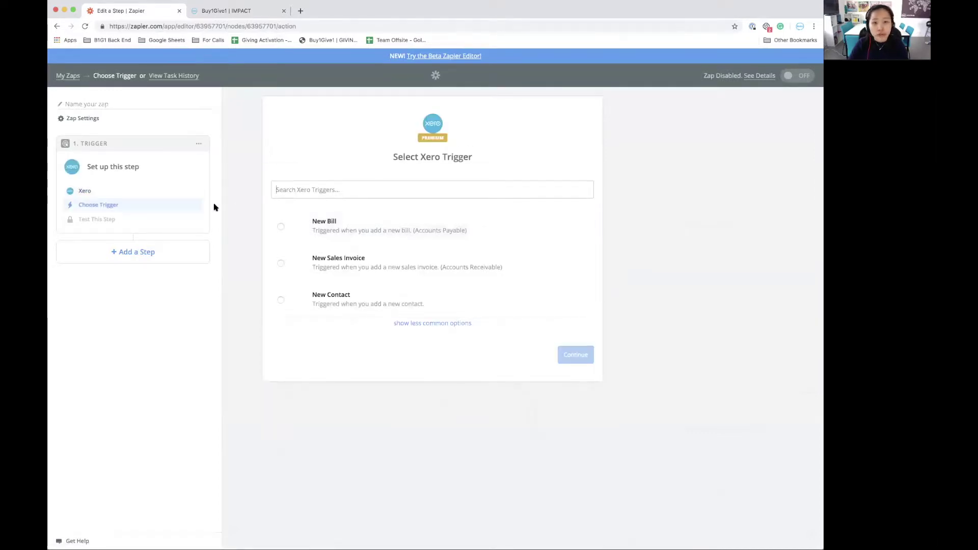
click(410, 275)
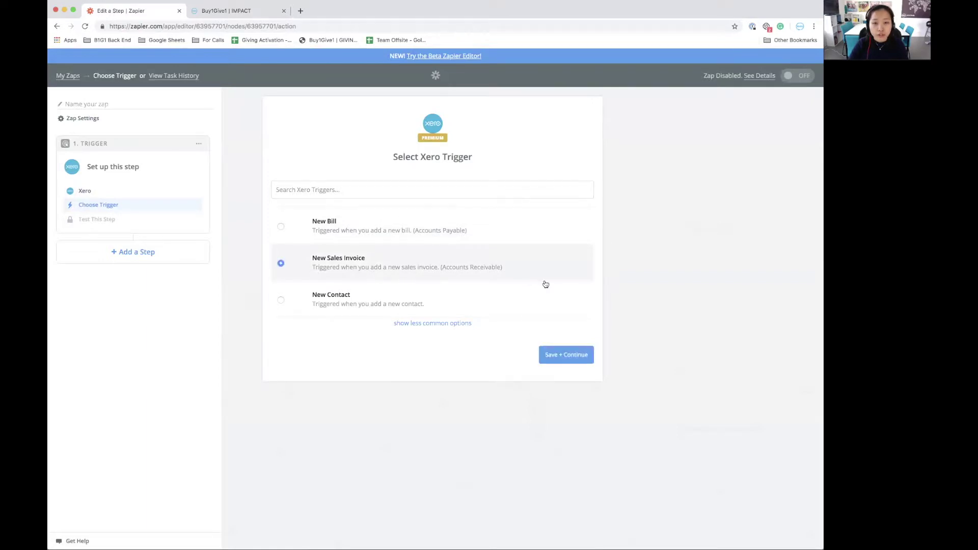
click(580, 360)
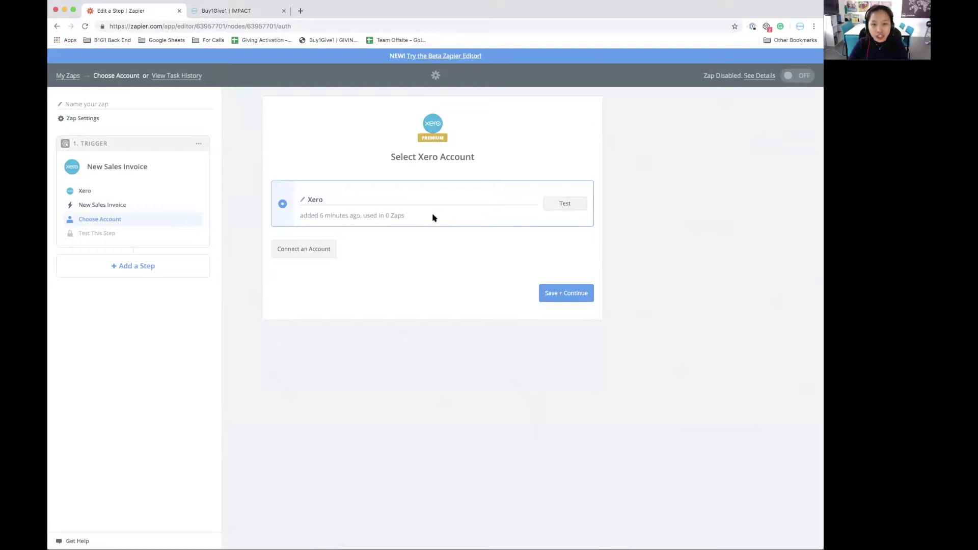
click(583, 300)
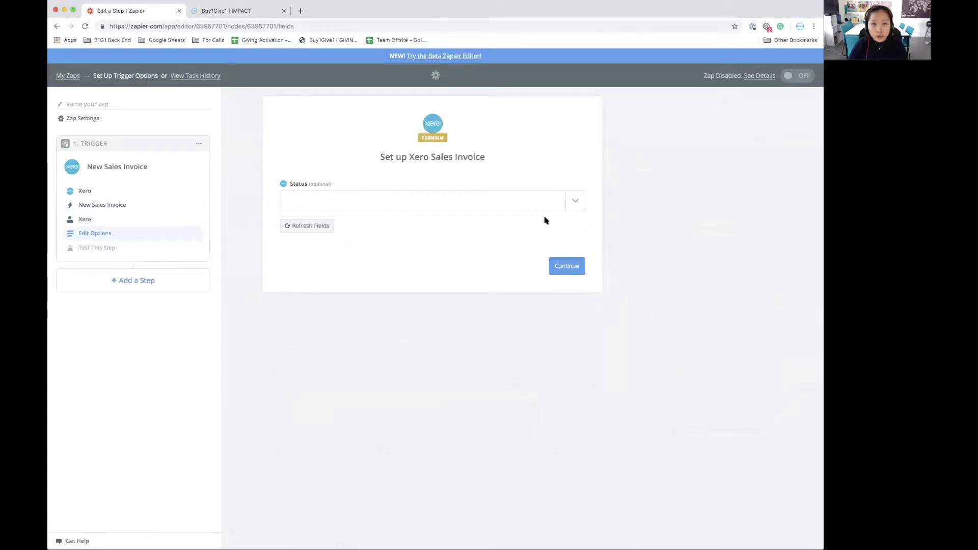
click(581, 207)
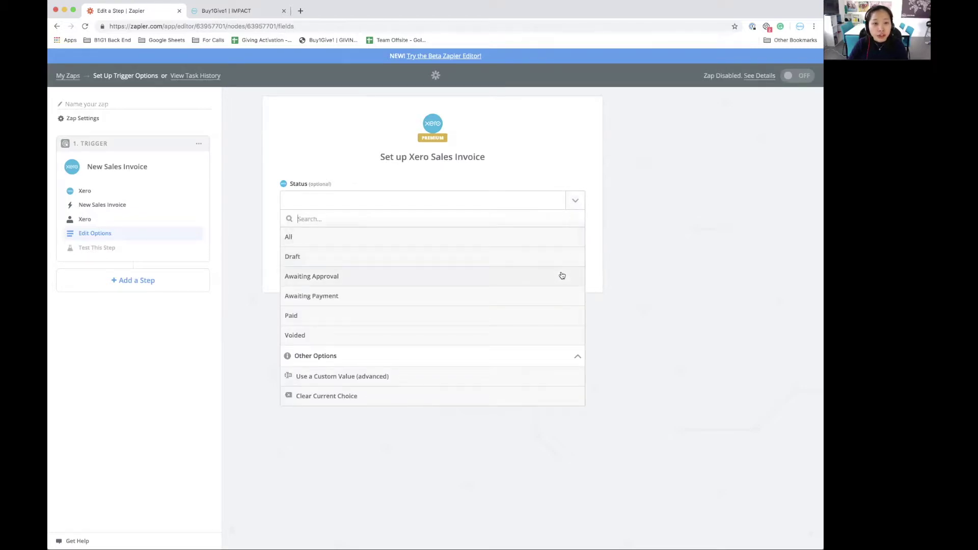
click(558, 317)
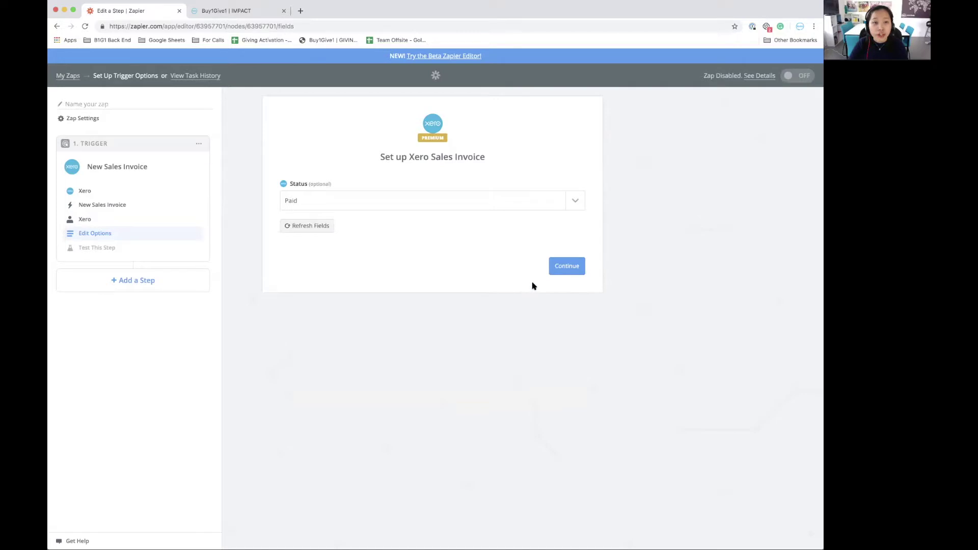
Test the trigger using the Sales Invoice A sample, then add an Action step
click(579, 272)
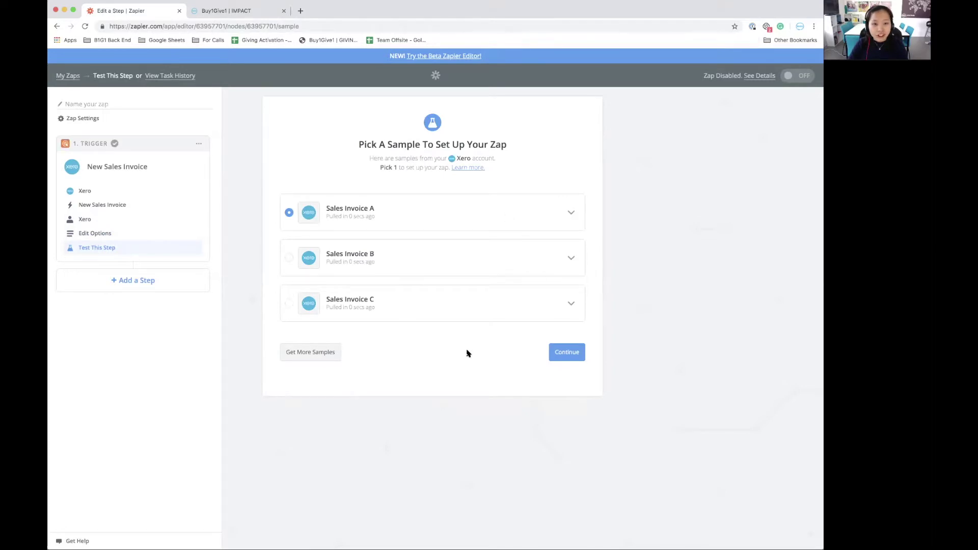
click(569, 214)
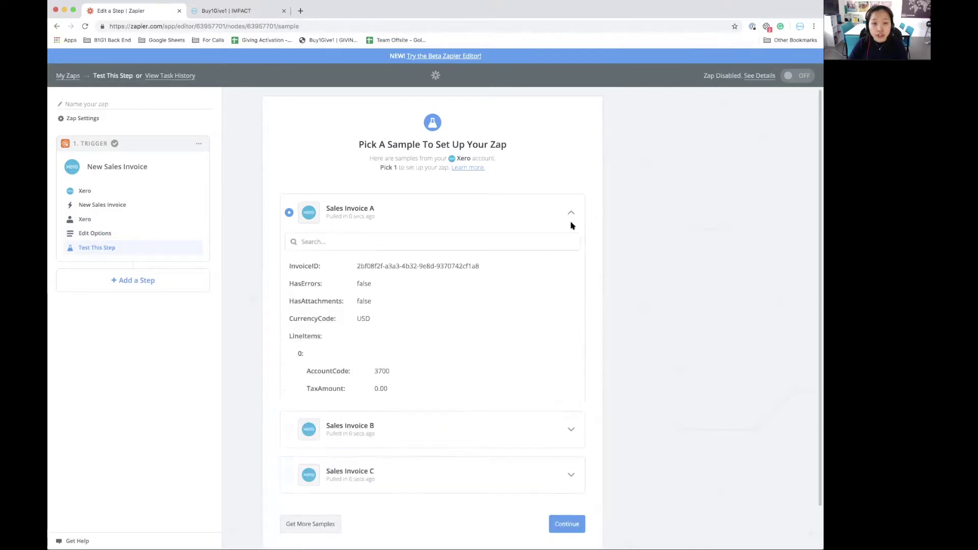
click(573, 214)
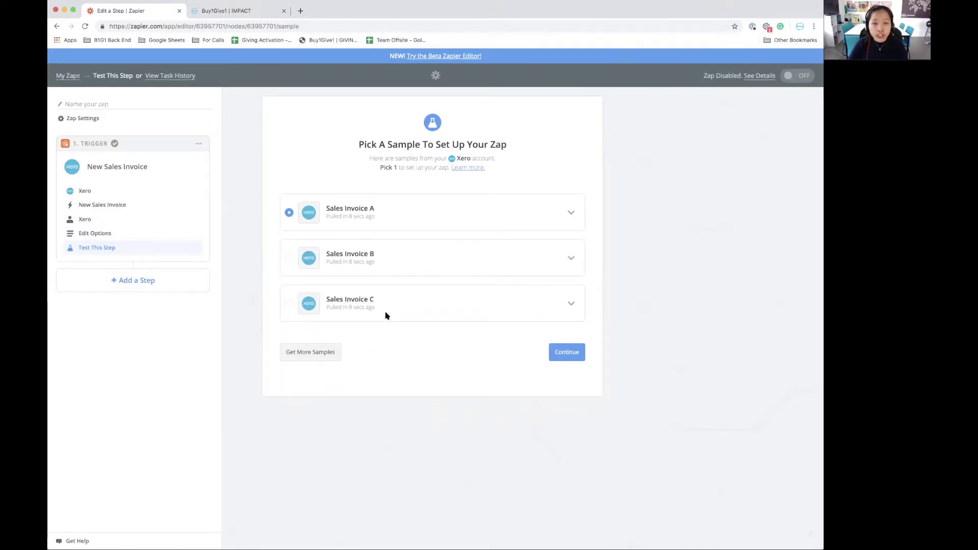
click(564, 354)
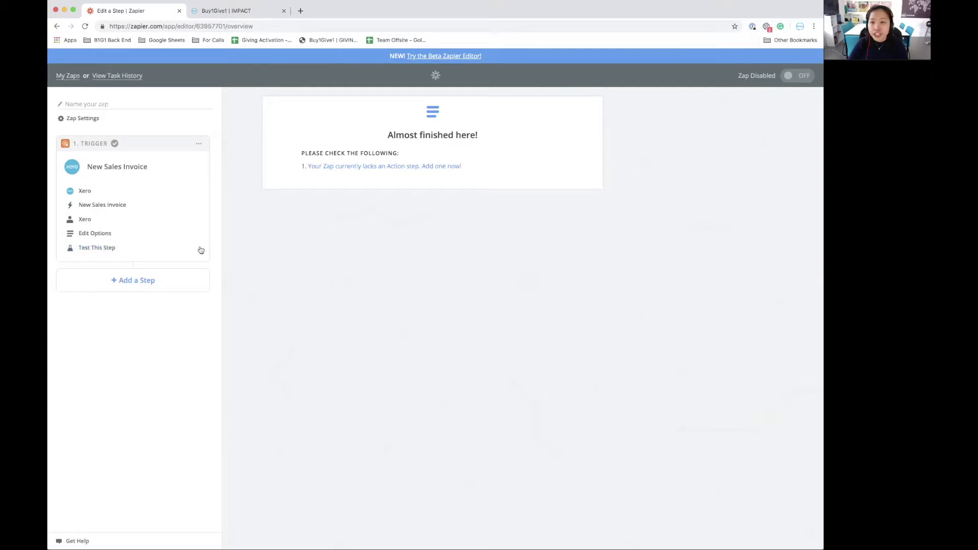
click(373, 168)
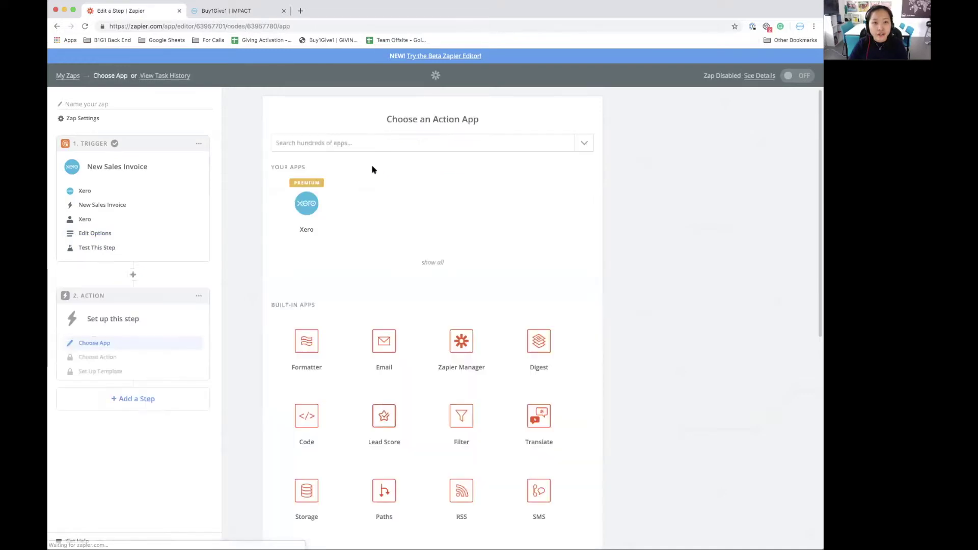
Set the action to B1G1 Add Giving Story to Cart and connect a B1G1 account
click(386, 143)
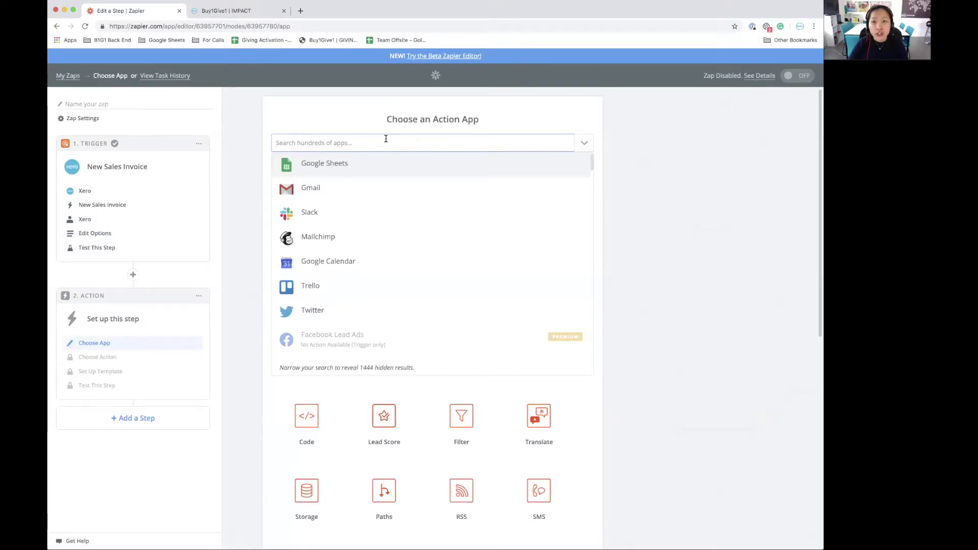
text(b1g1)
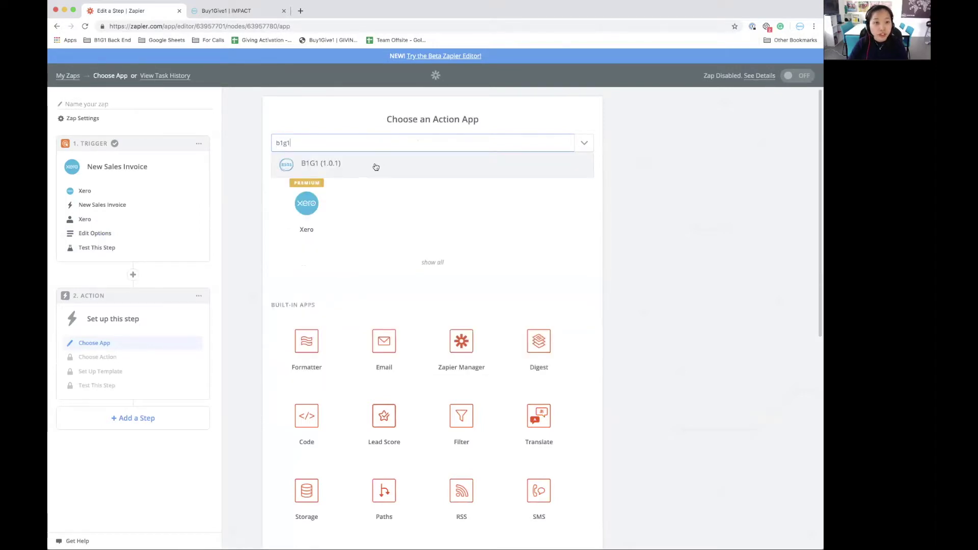
click(376, 167)
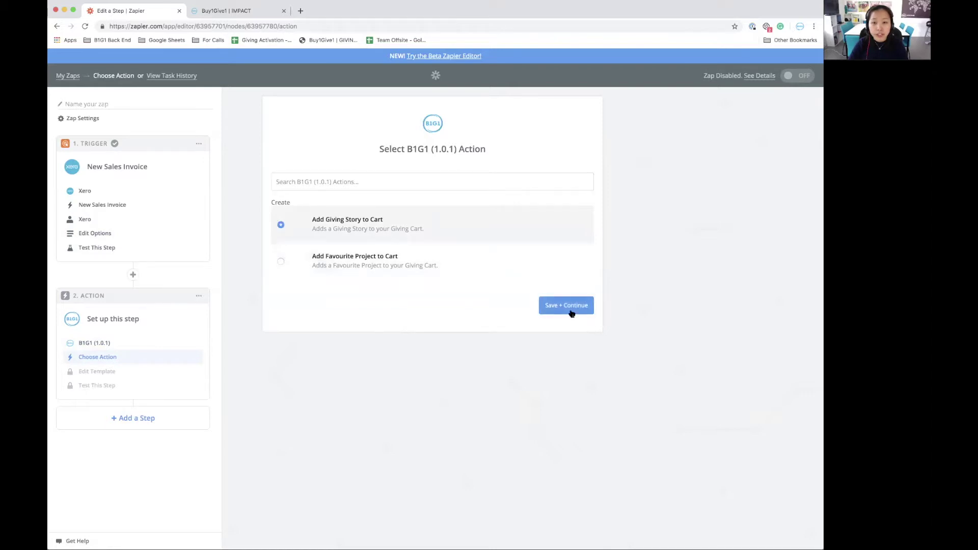
click(571, 312)
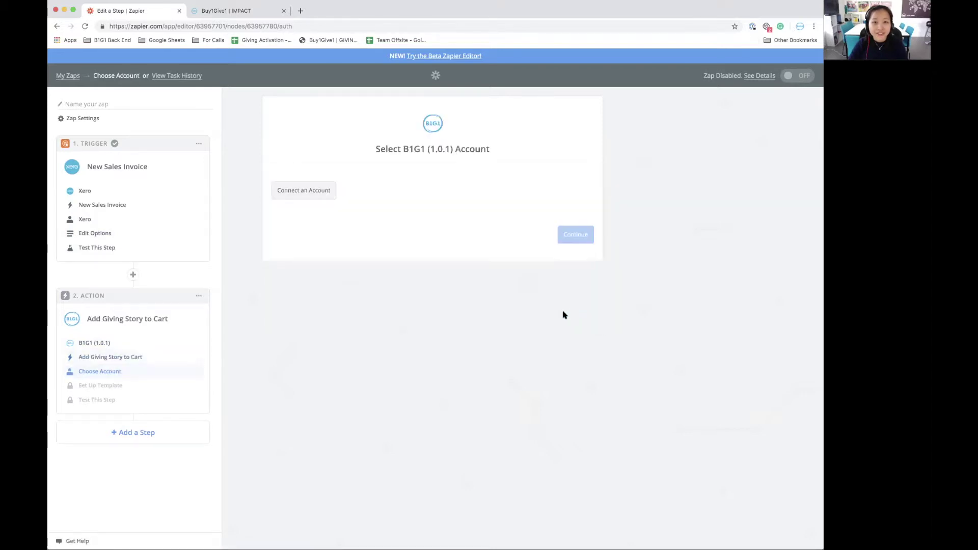
click(326, 197)
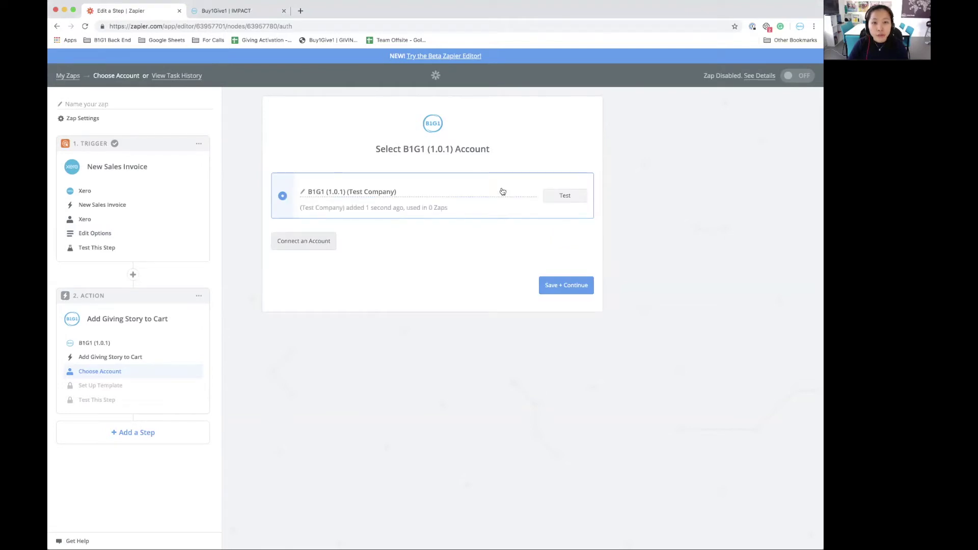
click(584, 291)
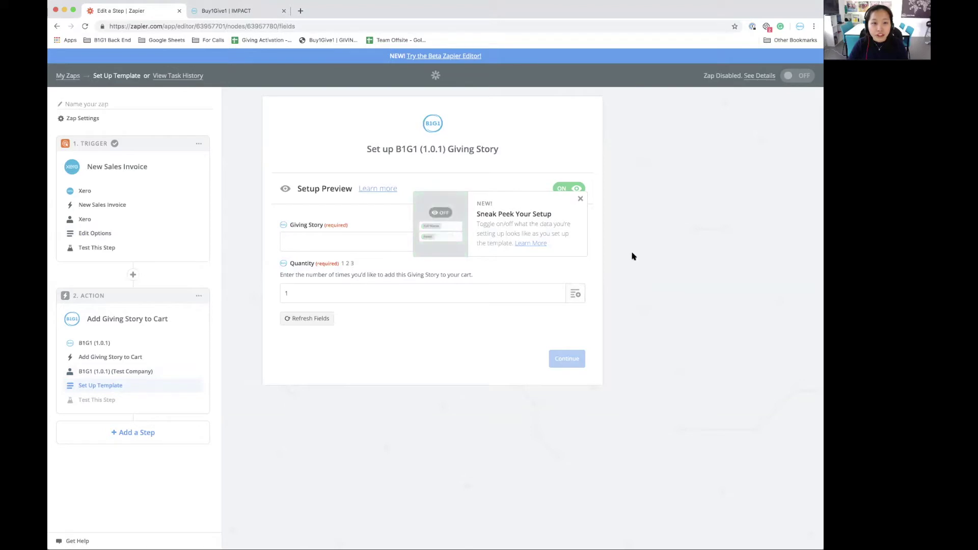
Choose the 'When an invoice is paid, we give 2 school meals…' giving story, Quantity 1
click(581, 199)
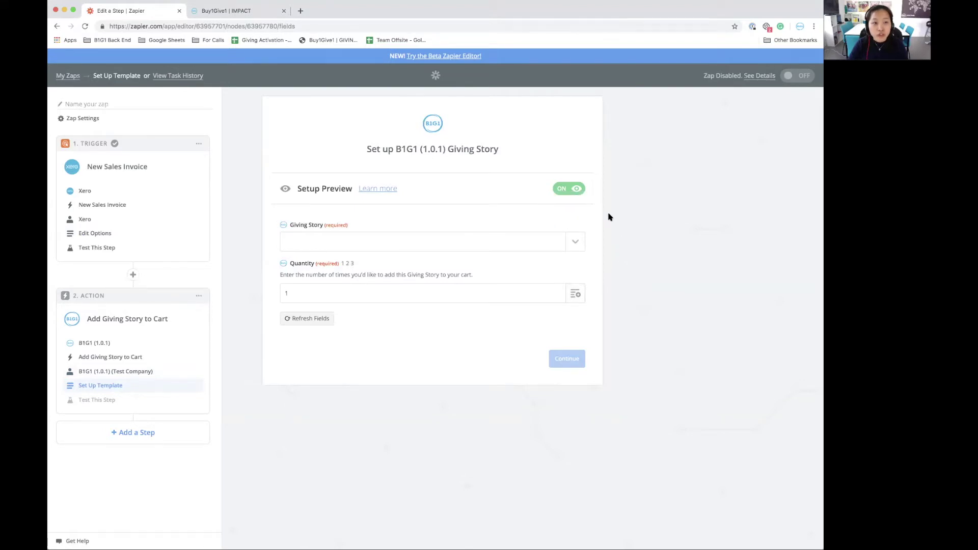
click(580, 249)
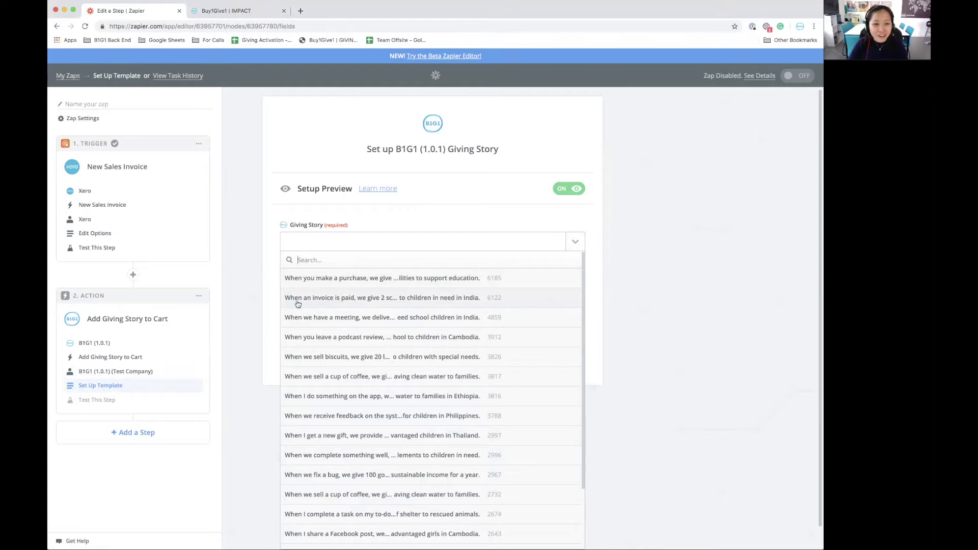
click(369, 301)
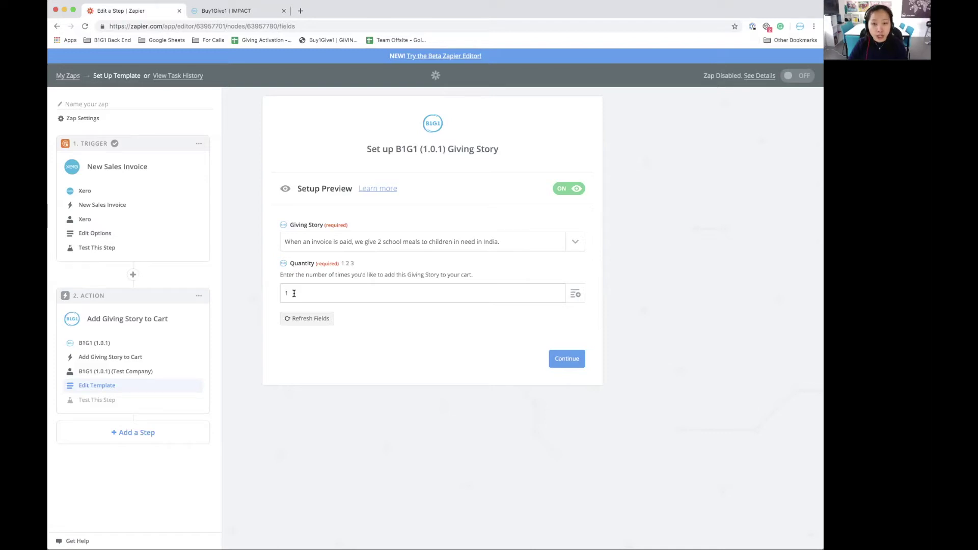
Send a test giving story to B1G1 (1.0.1) and confirm it succeeds
click(574, 361)
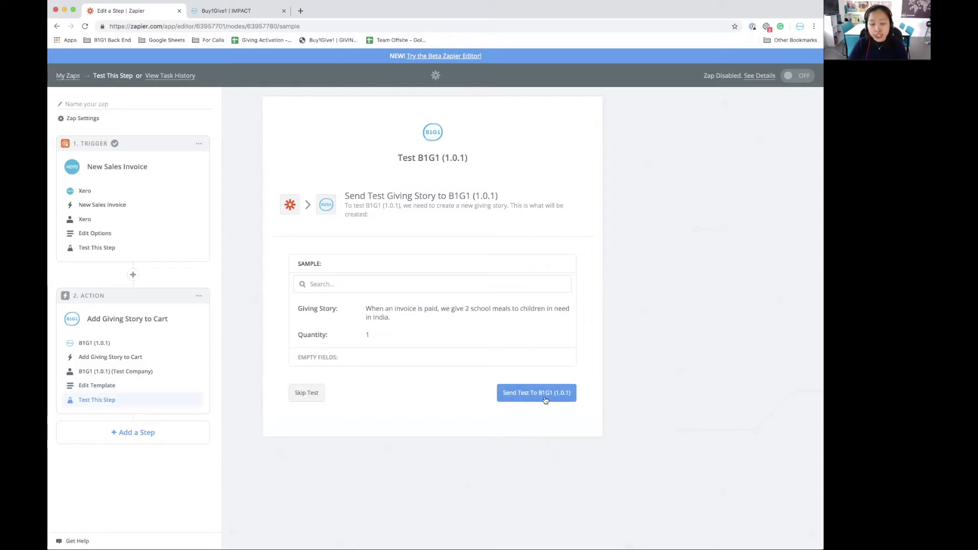
click(517, 395)
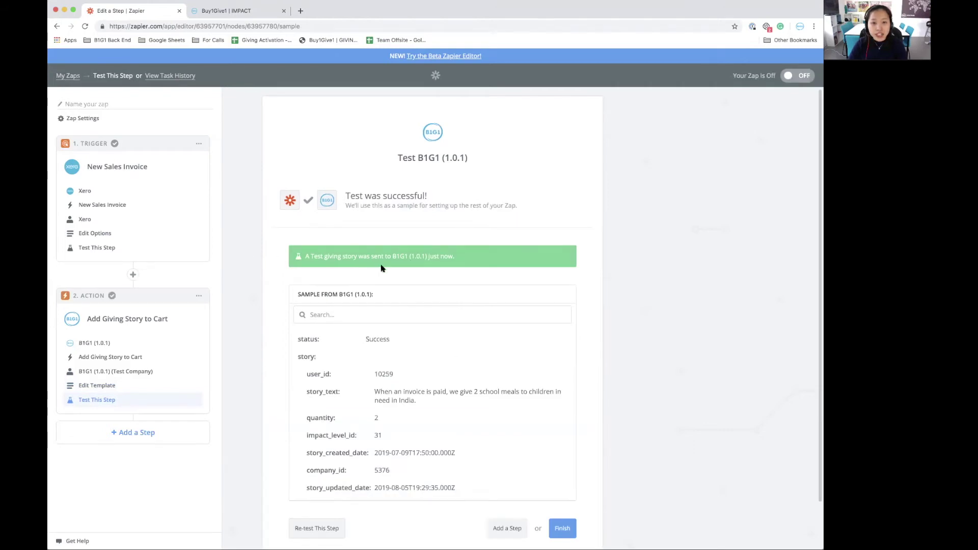
click(257, 11)
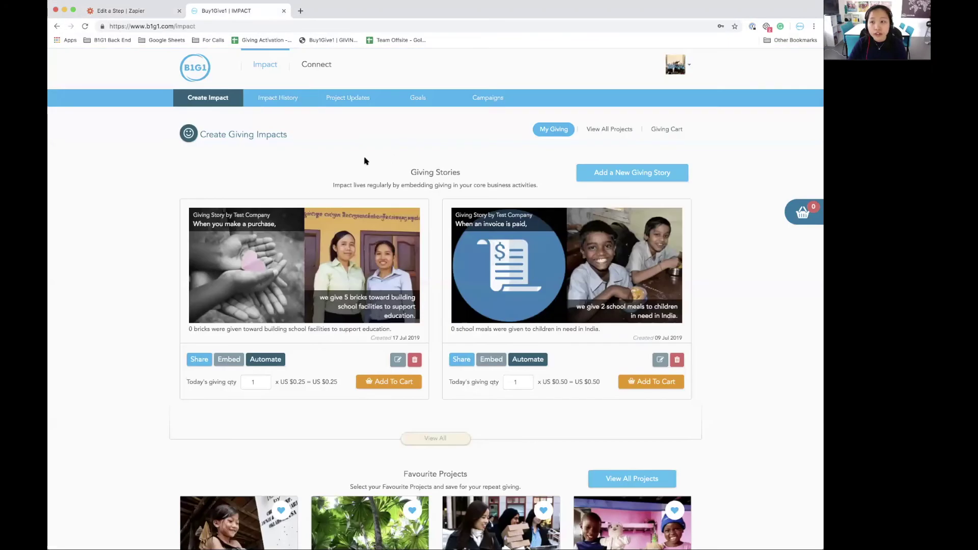
click(666, 132)
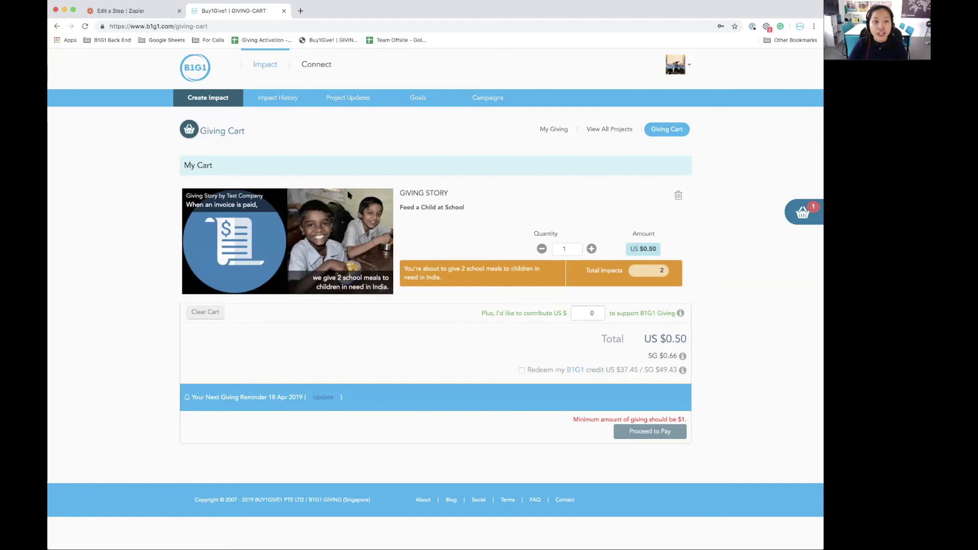
key(ctrl+shift+Tab)
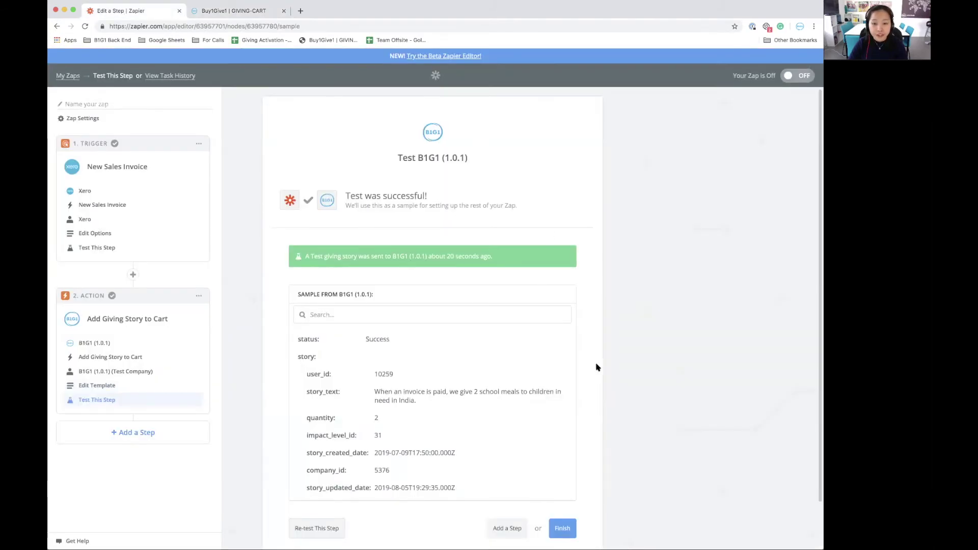
Name the zap 'When an invoice is paid, we give 2 school meals to children in India.' and turn it ON
click(566, 532)
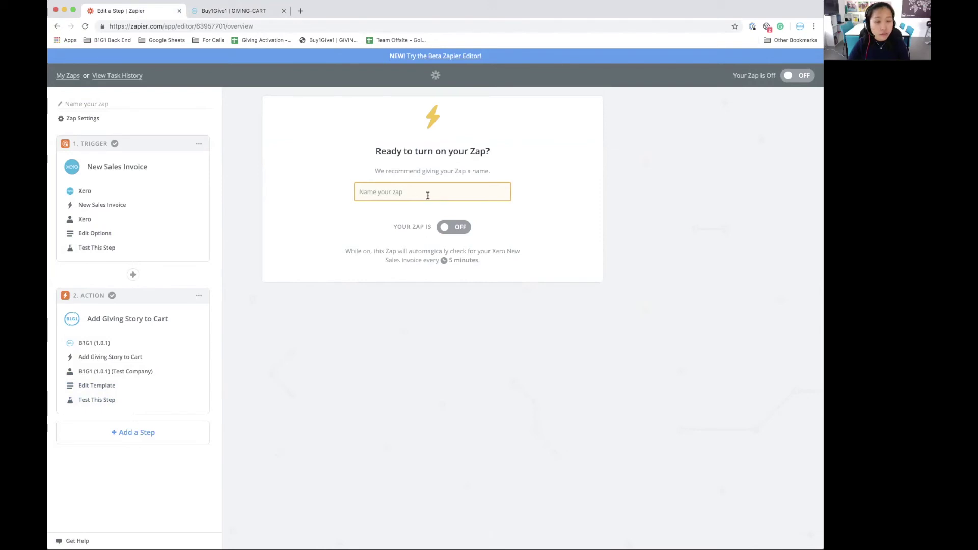
text(When an invo)
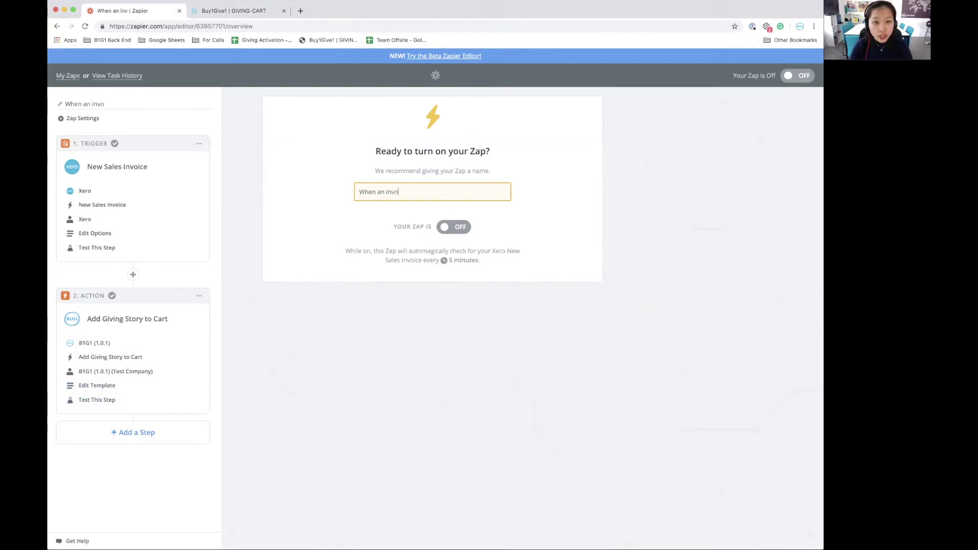
text(ice is paid, )
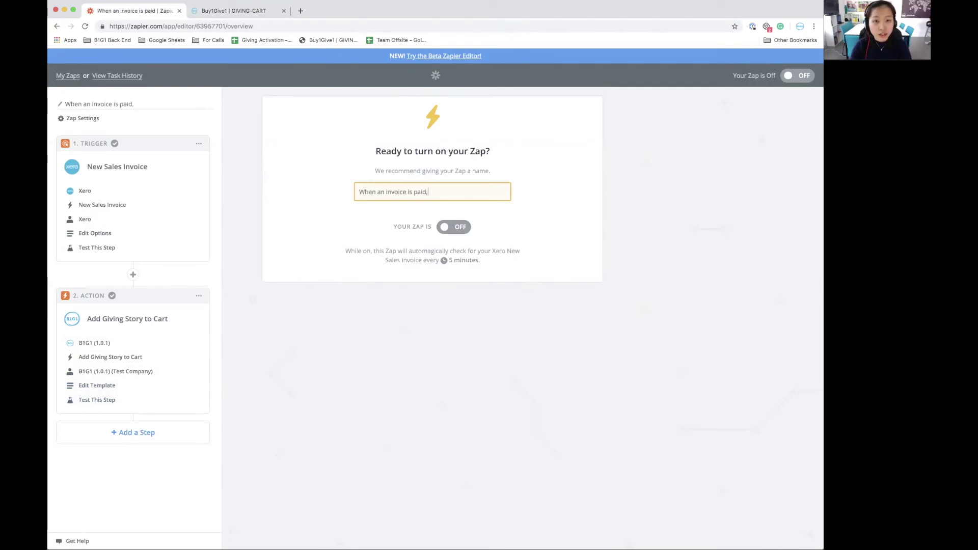
text(we give 2 schoo)
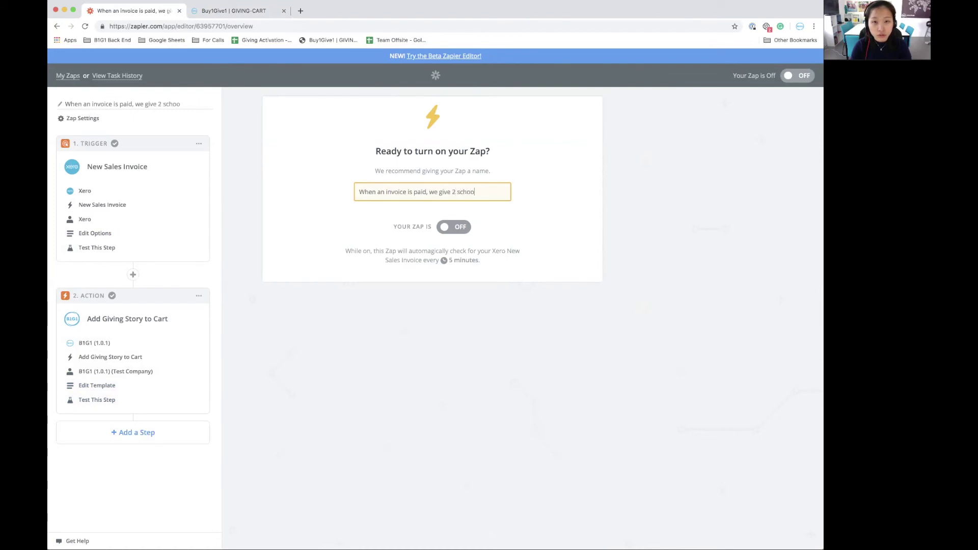
text(l meals to c)
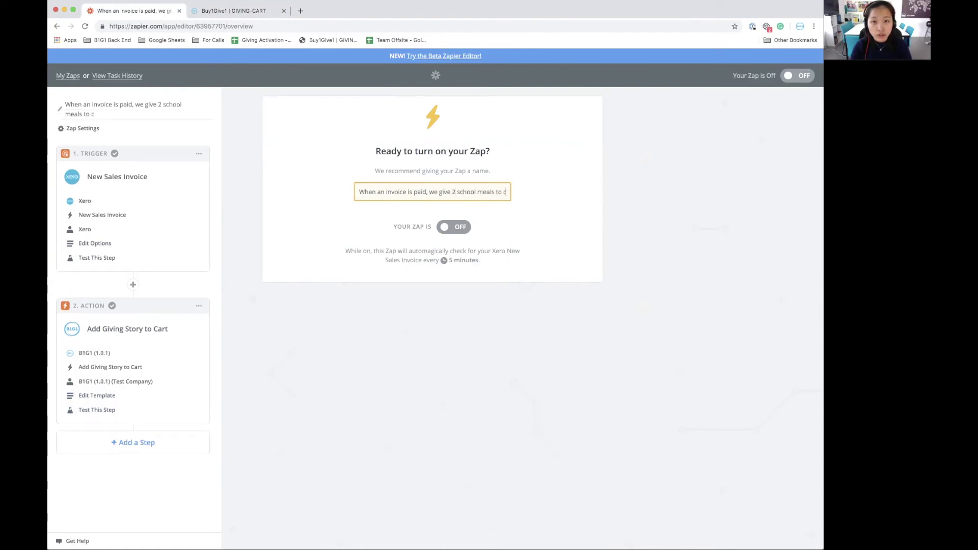
text(hildren in India.)
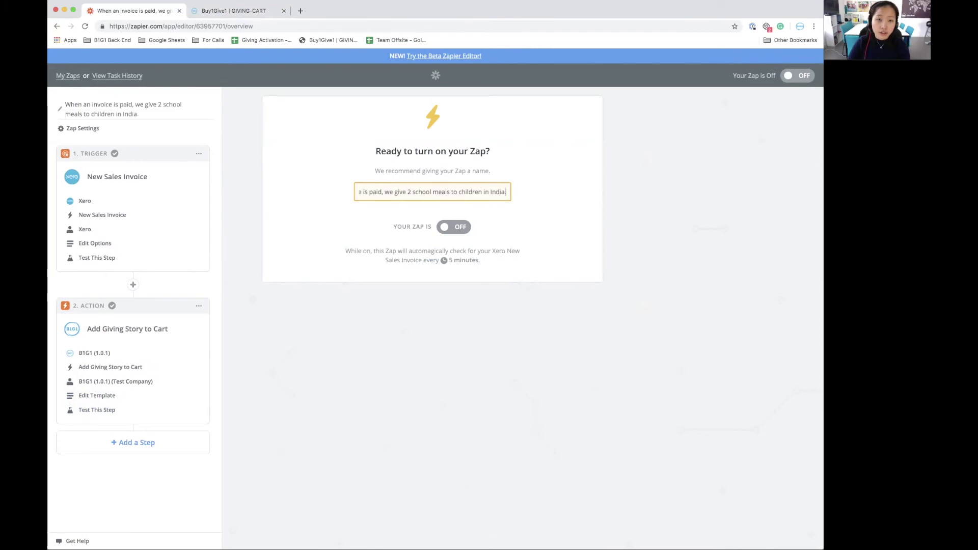
click(498, 235)
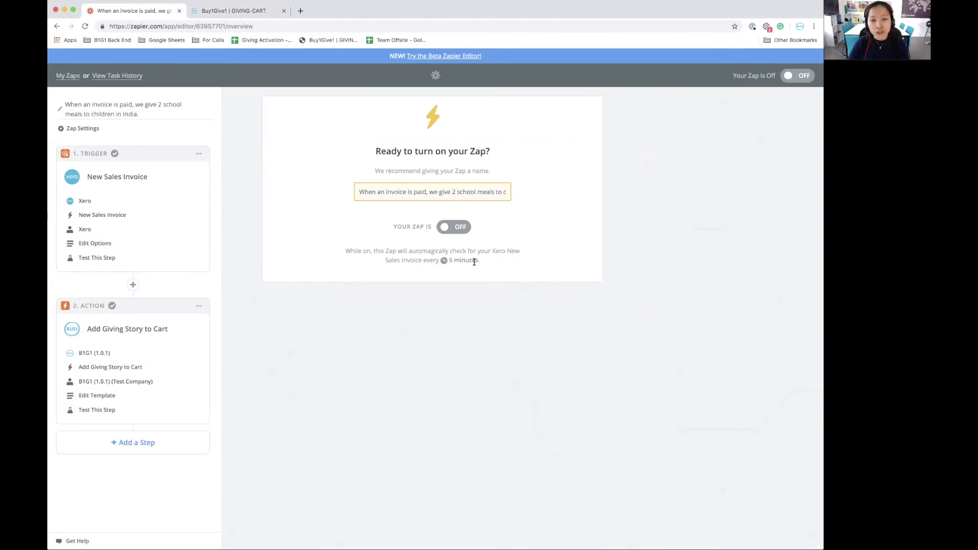
click(453, 227)
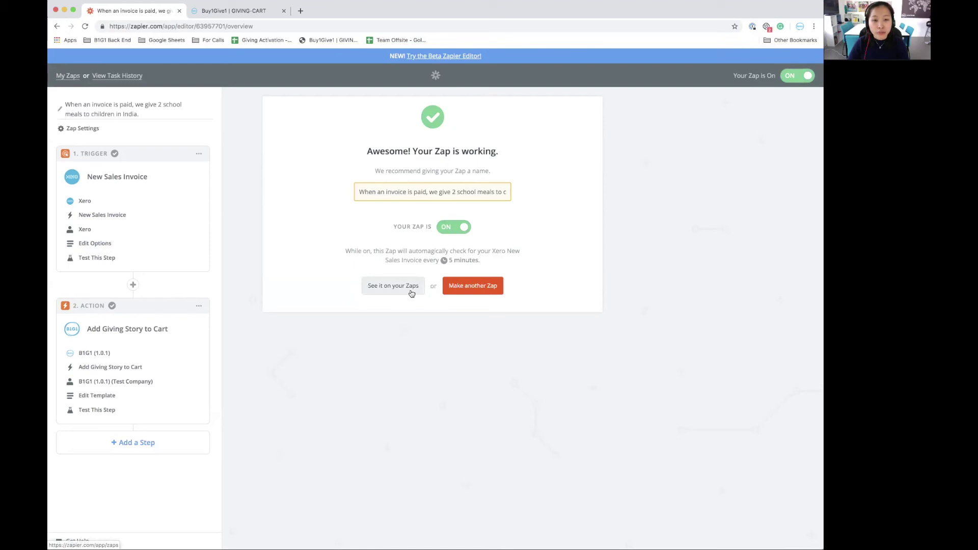
click(411, 293)
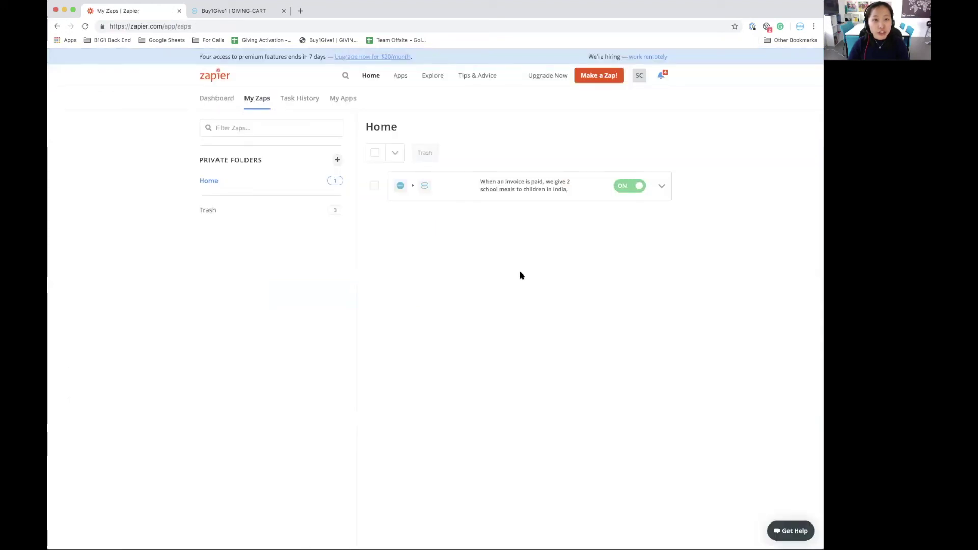